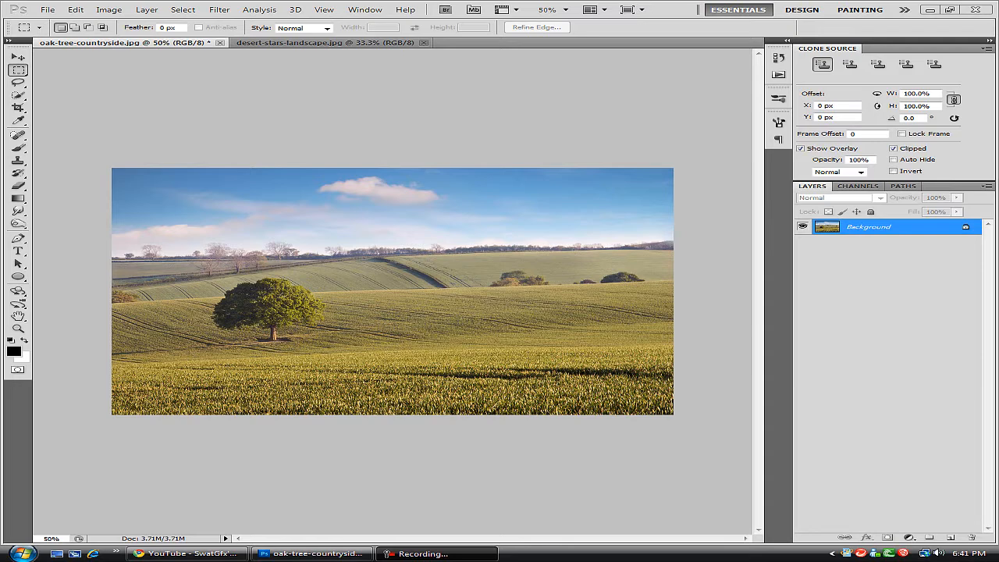
Step: Convert the locked background of oak-tree-countryside.jpg into a regular layer and rename it tree
key("ctrl+Tab")
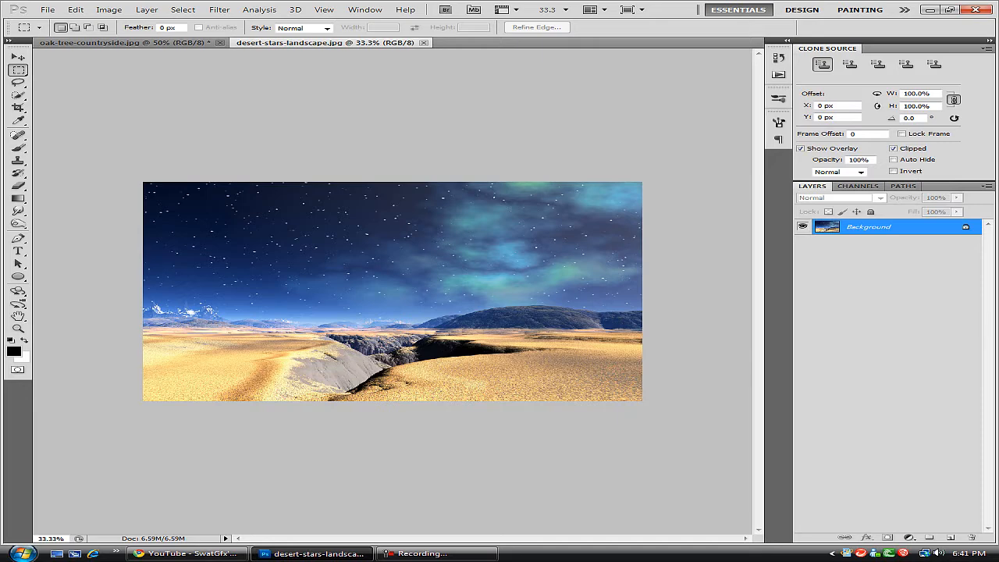
key("ctrl+Tab")
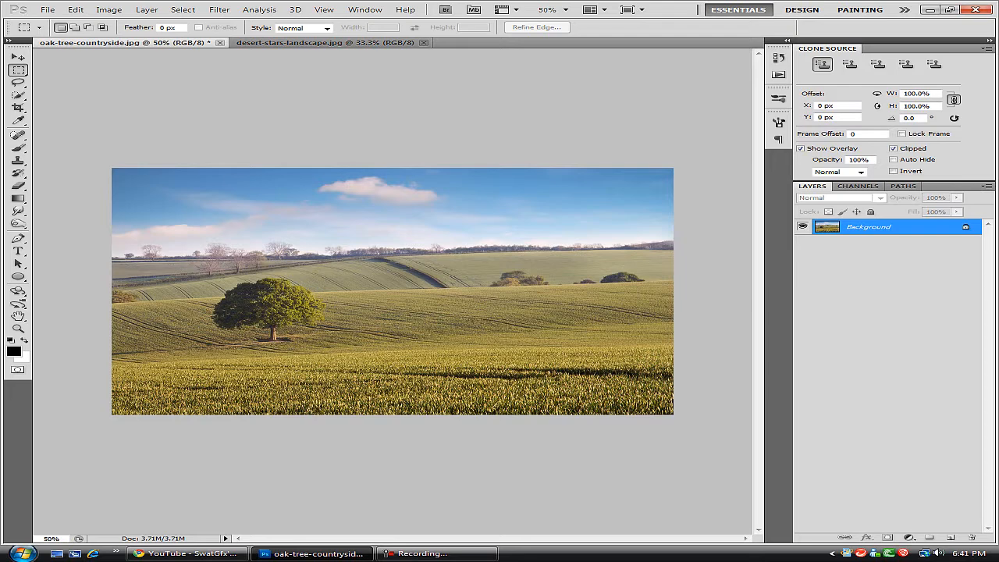
double_click(869, 226)
key("Return")
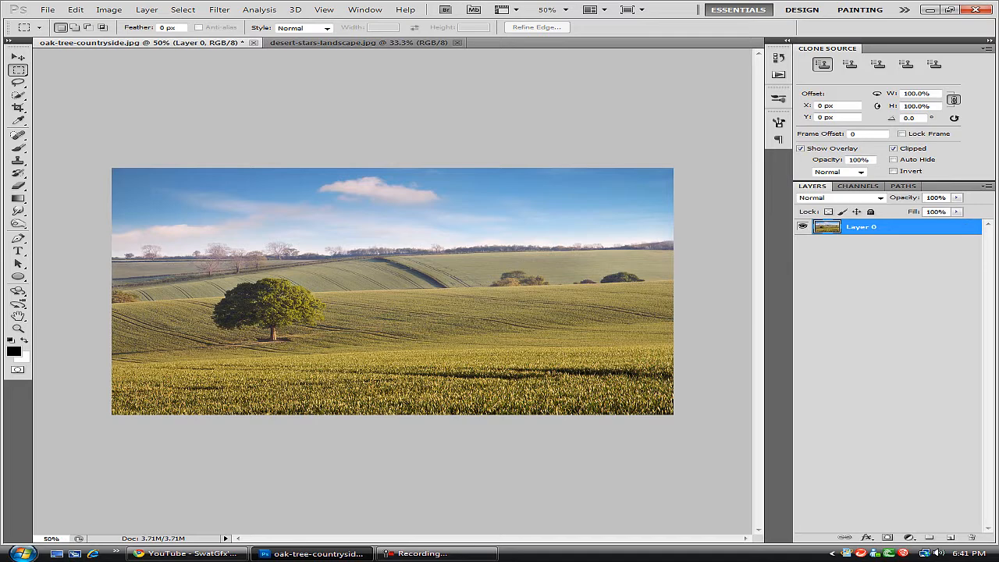
double_click(862, 227)
type("tree")
key("Return")
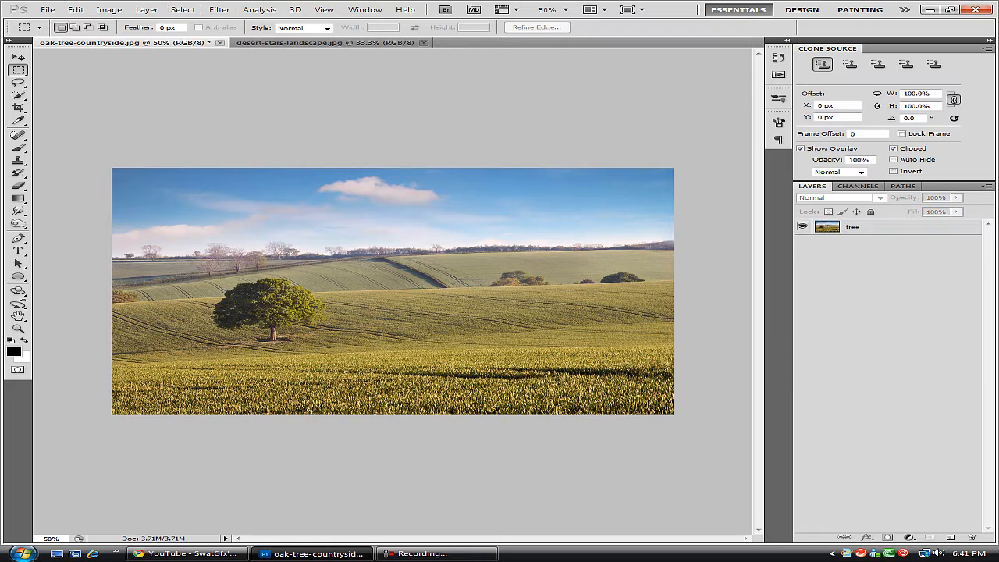
Step: Apply a Shadows/Highlights adjustment to the tree layer with the Shadows amount at 47% and the Highlights amount at 47%
left_click(108, 9)
left_click(199, 67)
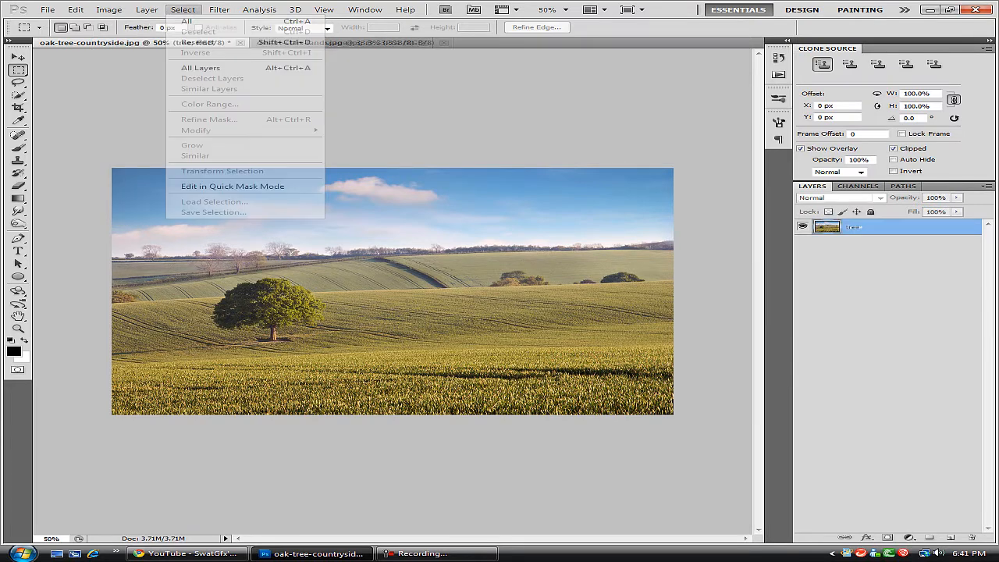
left_click(75, 10)
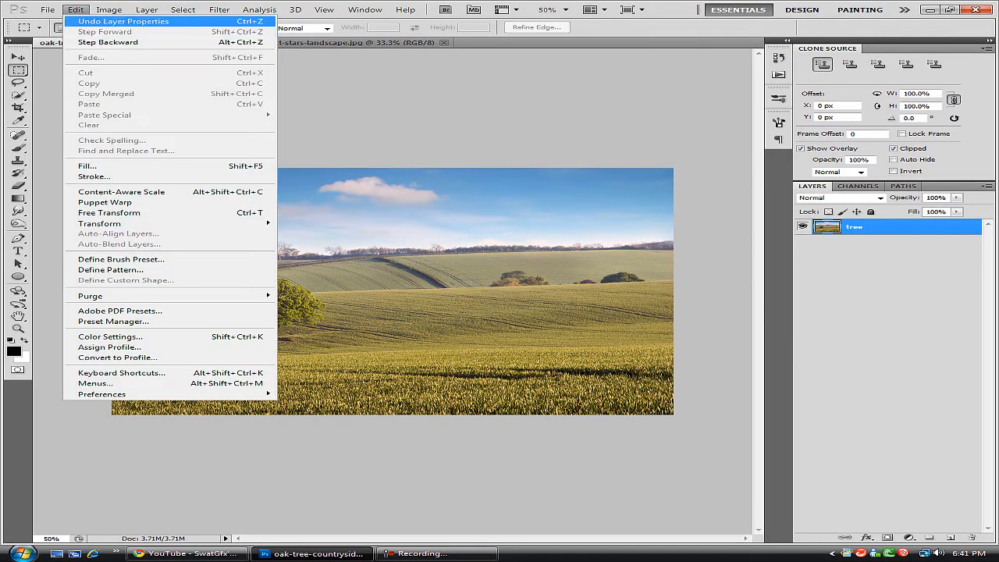
mouse_move(132, 37)
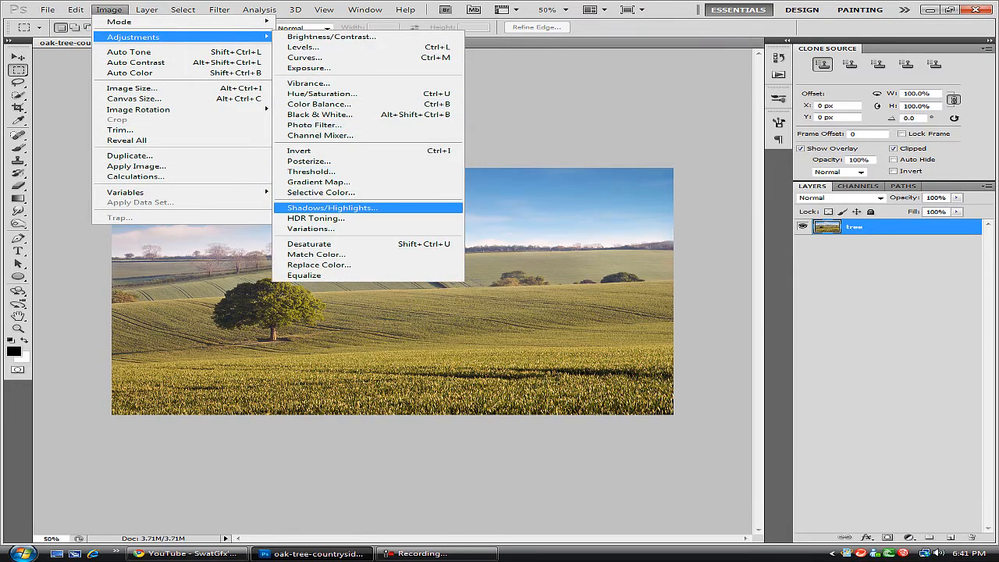
left_click(328, 207)
left_click_drag(469, 147, 580, 253)
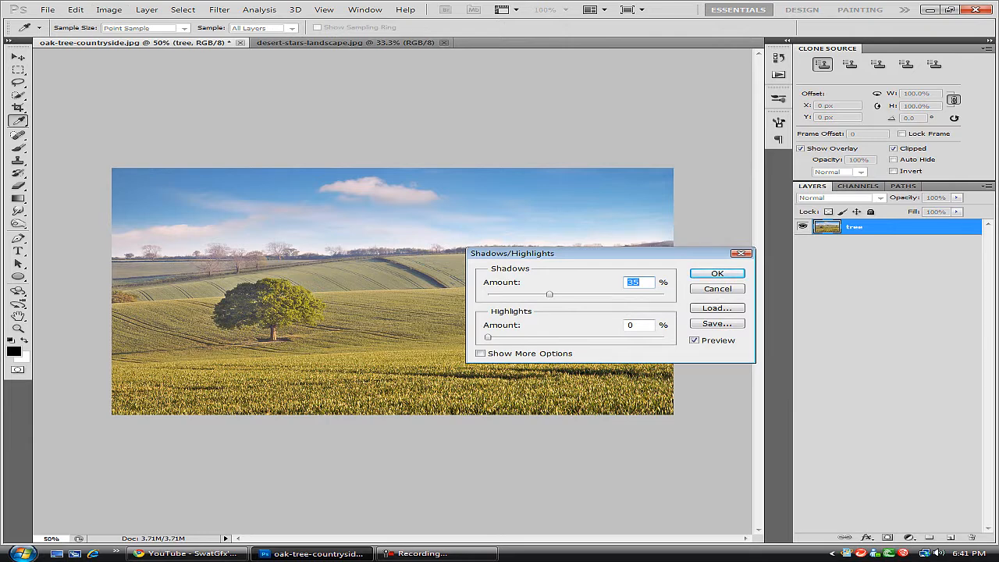
key("Up")
key("Up")
key("Up")
key("Up")
key("Up")
key("Up")
key("Up")
key("Up")
key("Up")
key("Up")
key("Up")
key("Up")
key("Up")
key("Up")
key("Down")
key("Down")
key("Down")
key("Down")
key("Down")
key("Down")
key("Down")
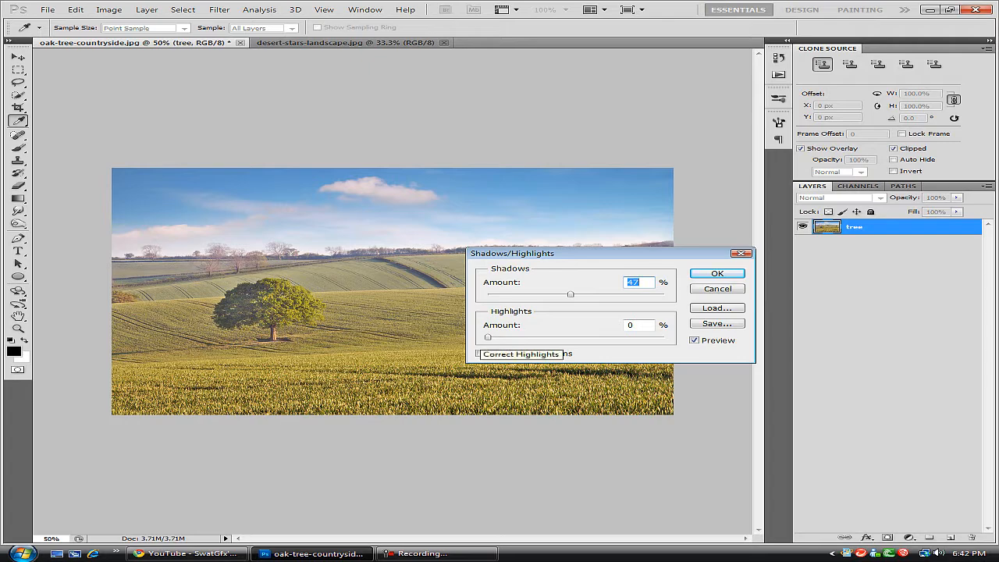
left_click_drag(488, 336, 572, 336)
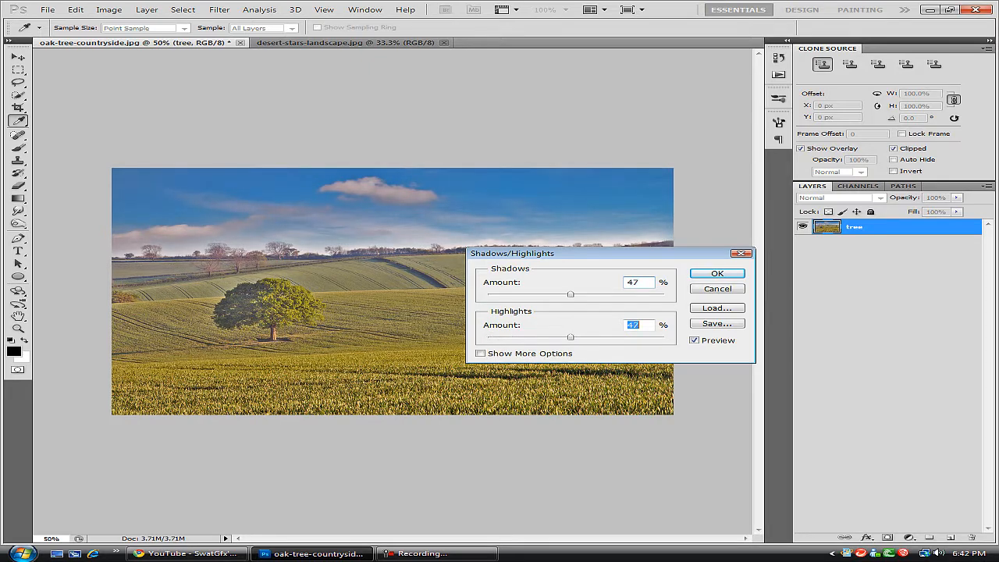
key("Return")
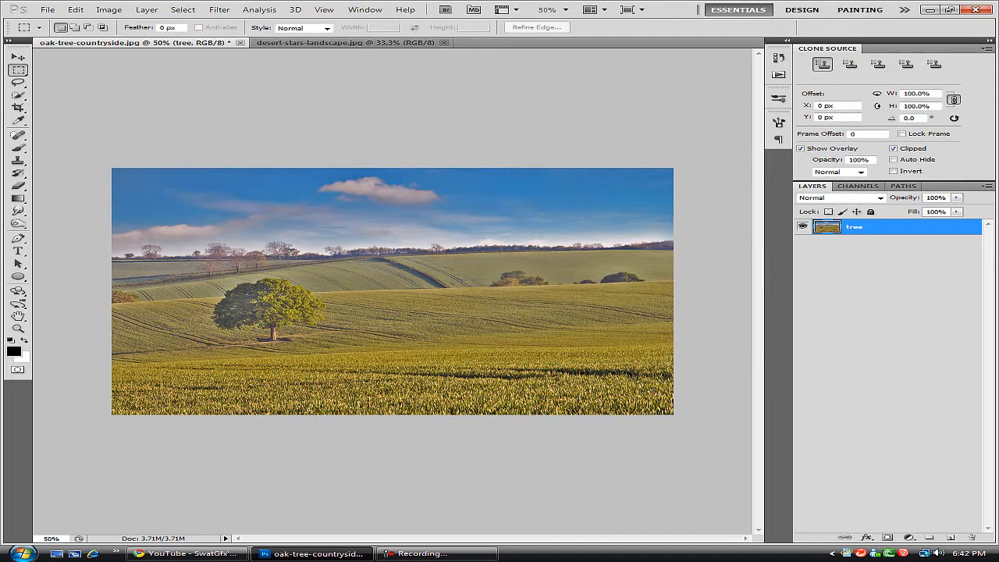
Step: Duplicate the tree layer and rename the copy saturated
key("ctrl+j")
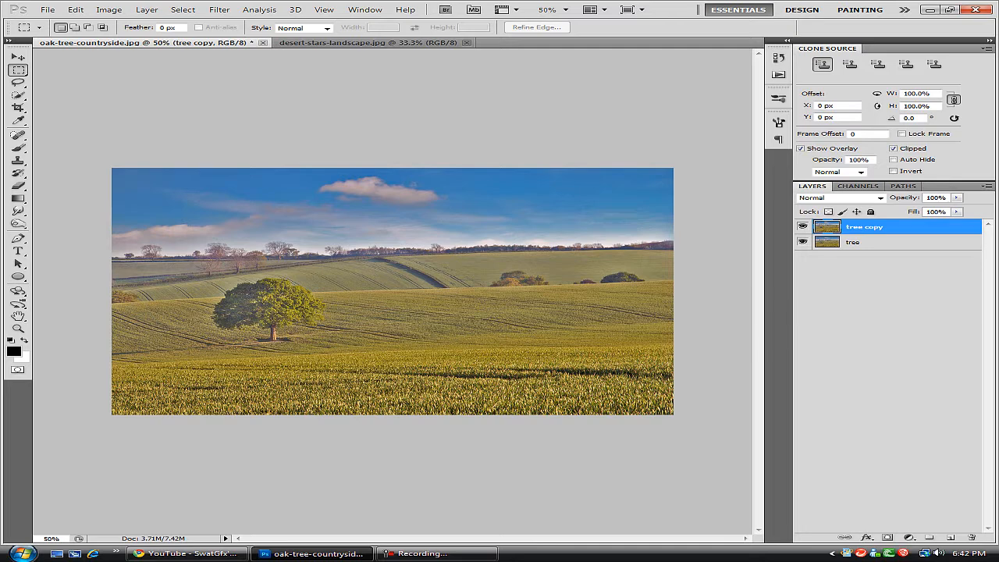
double_click(864, 227)
key("BackSpace")
type("saturated")
key("Return")
Step: Set the saturated layer's saturation to -100 with Hue/Saturation and change its blending mode to Hard Light
key("ctrl+u")
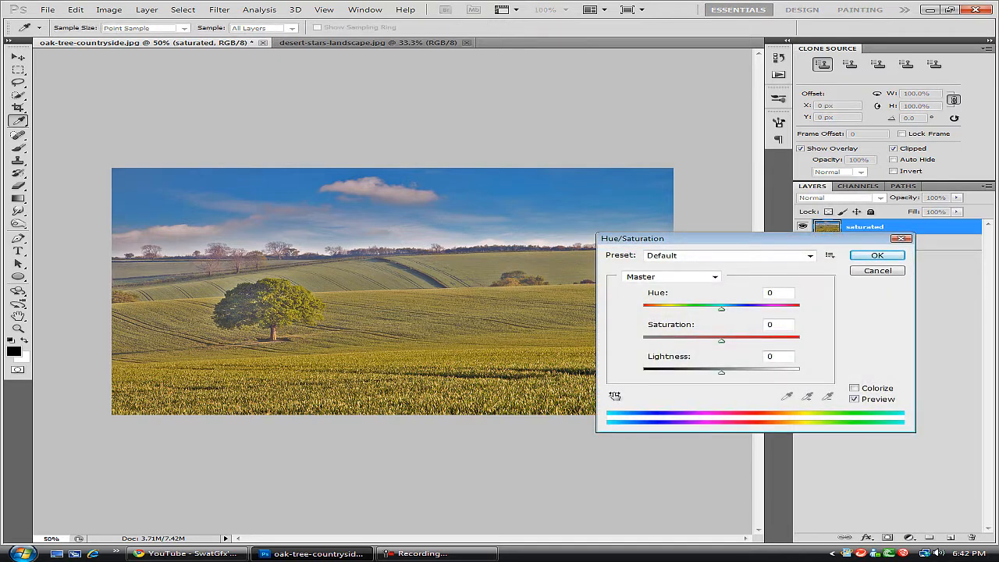
left_click_drag(722, 341, 643, 340)
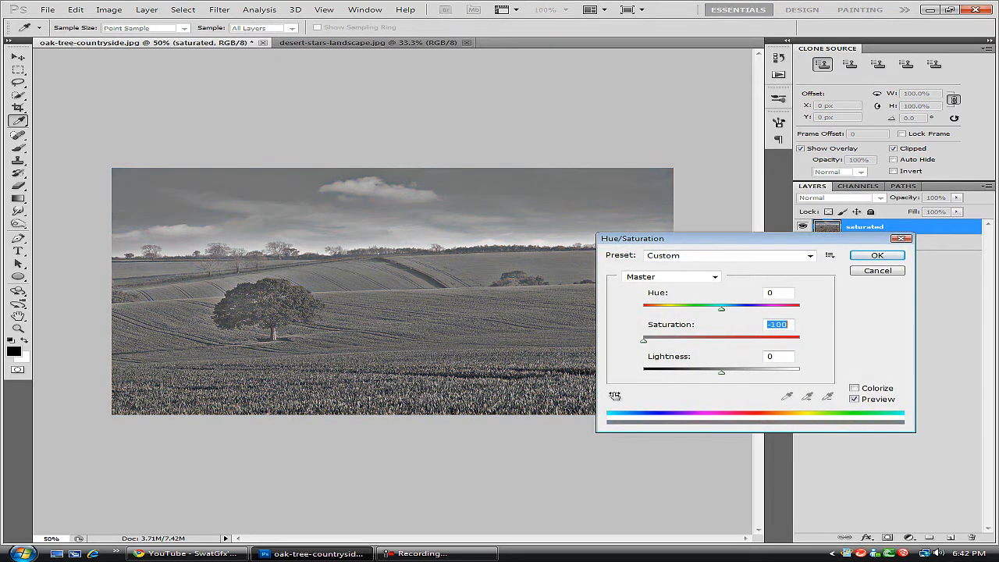
left_click(877, 256)
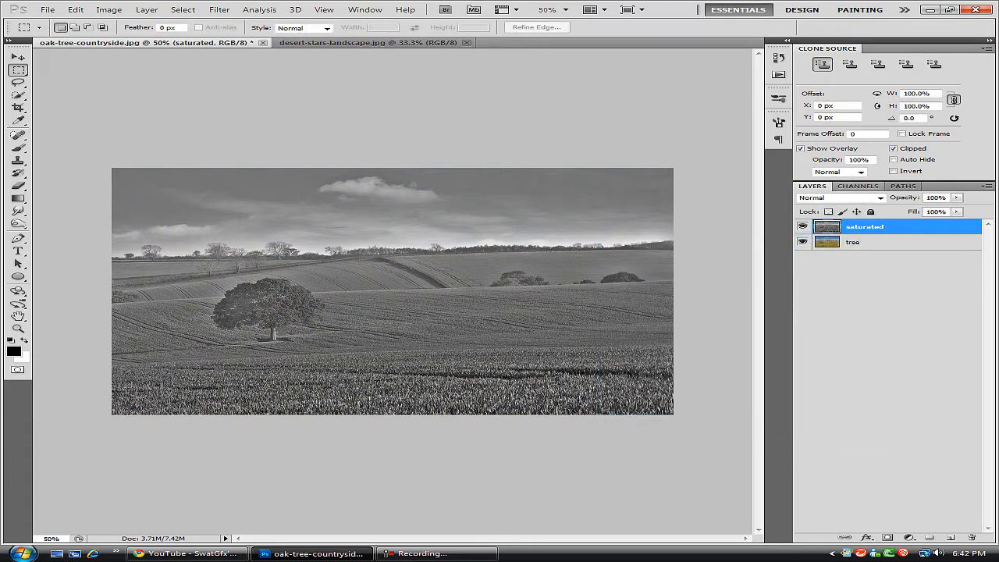
left_click(839, 197)
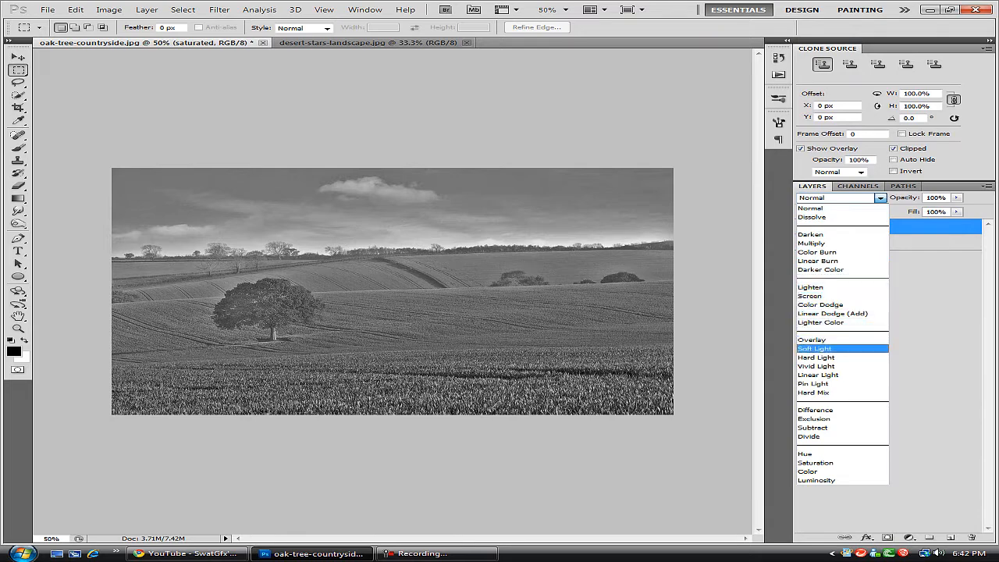
left_click(816, 357)
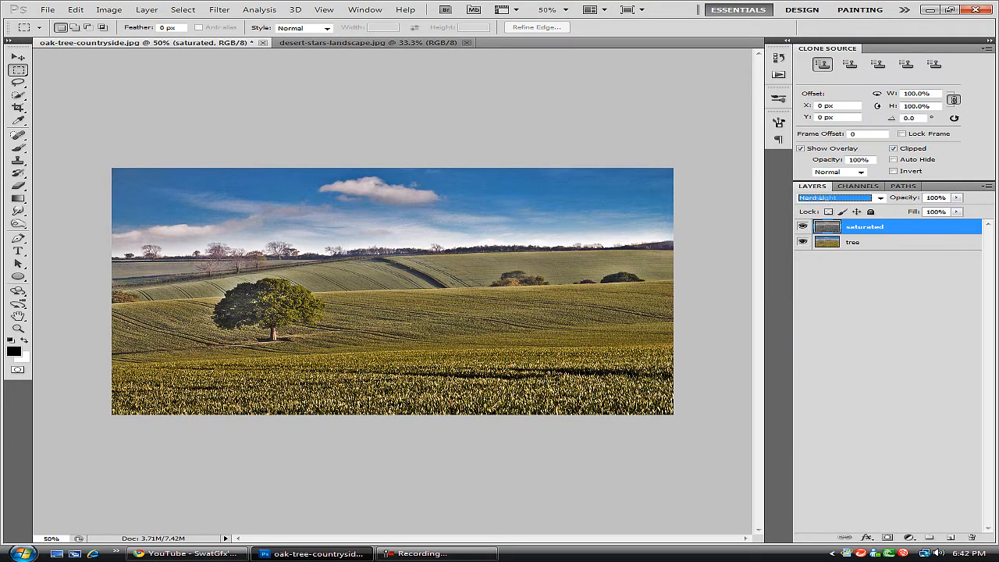
Step: Duplicate the tree layer again and rename this copy blur
left_click(854, 243)
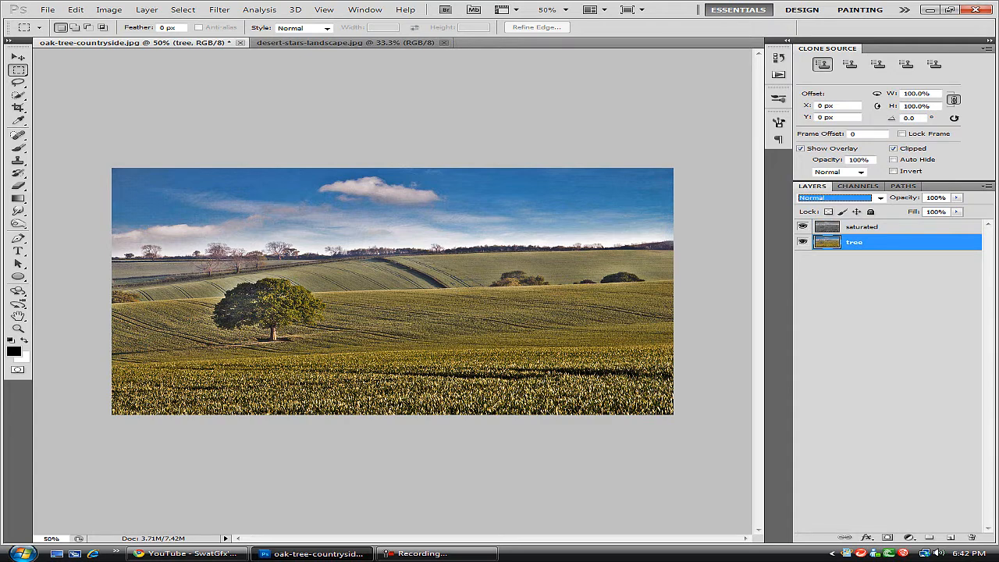
key("ctrl+j")
double_click(864, 242)
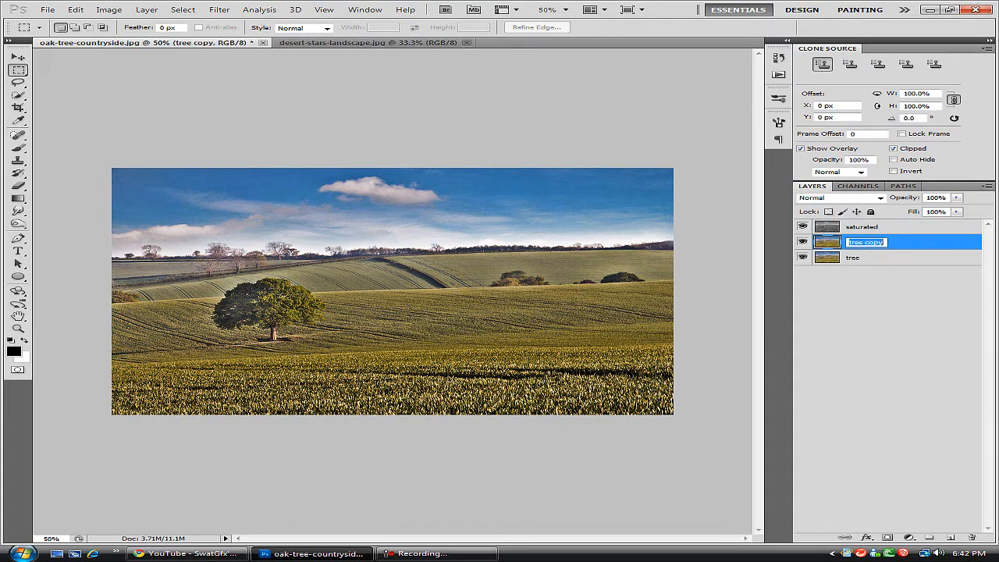
key("BackSpace")
type("blur")
key("Return")
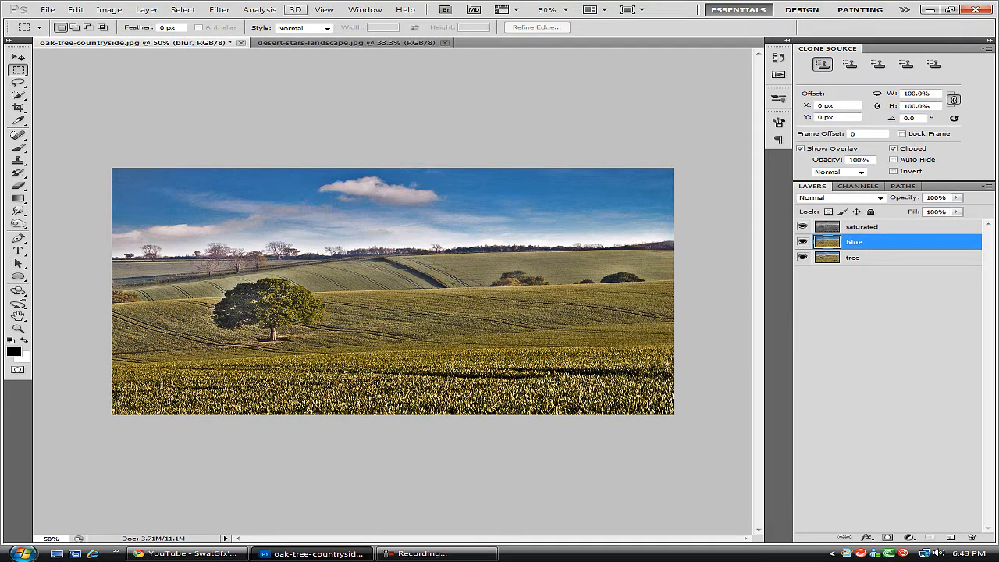
Step: Apply a Gaussian Blur with a 43.9 pixel radius to the blur layer and set its blending mode to Soft Light
left_click(219, 9)
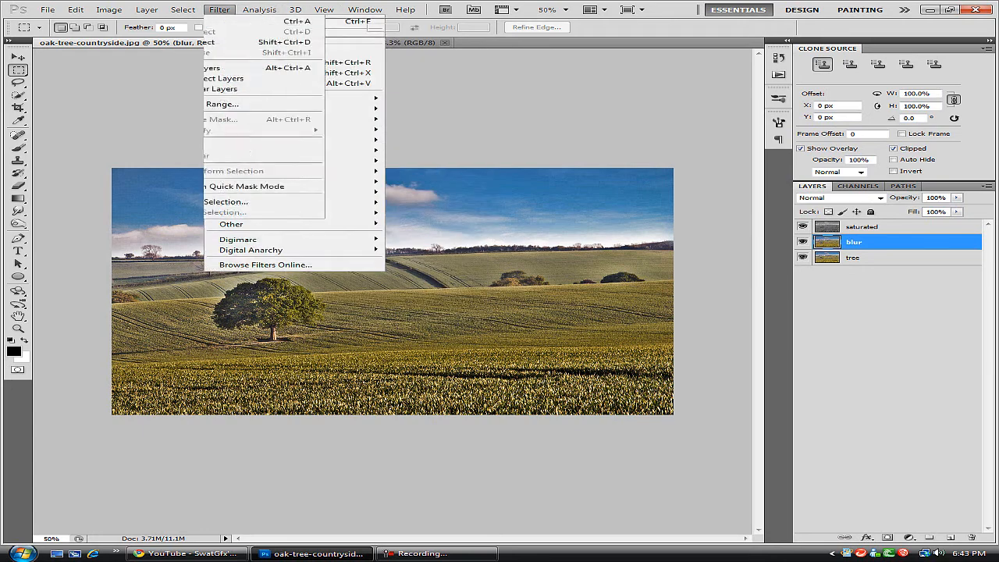
mouse_move(234, 109)
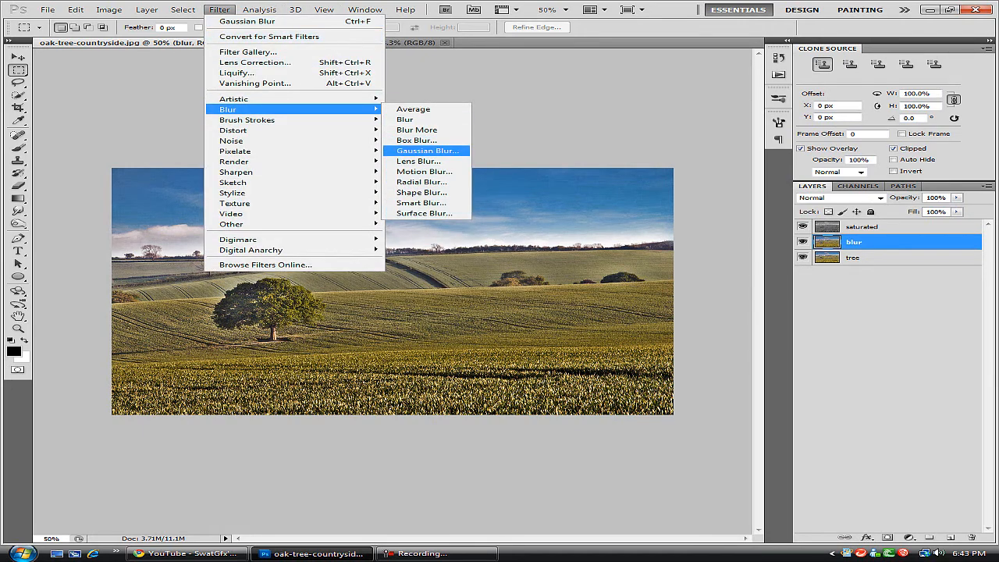
left_click(427, 151)
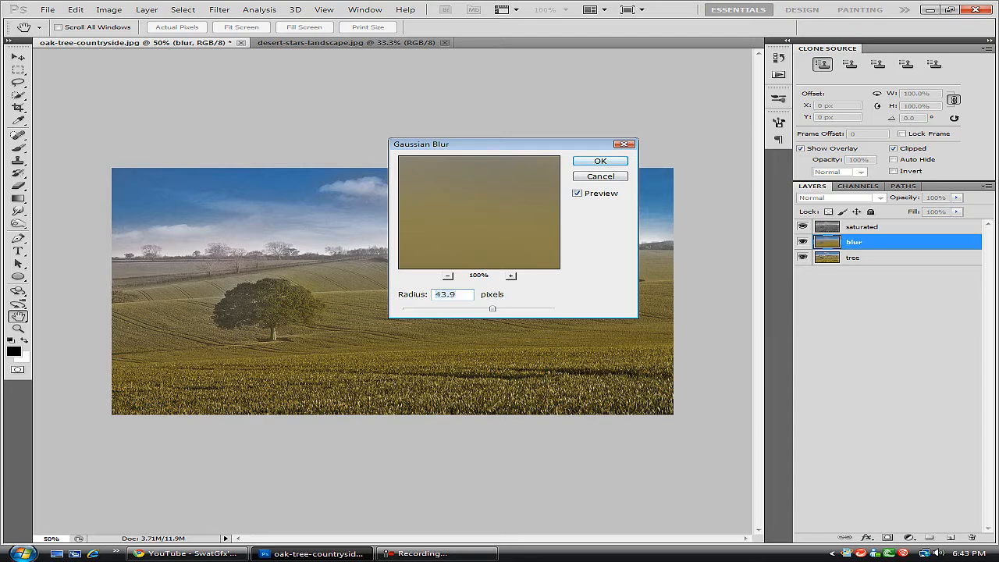
key("Return")
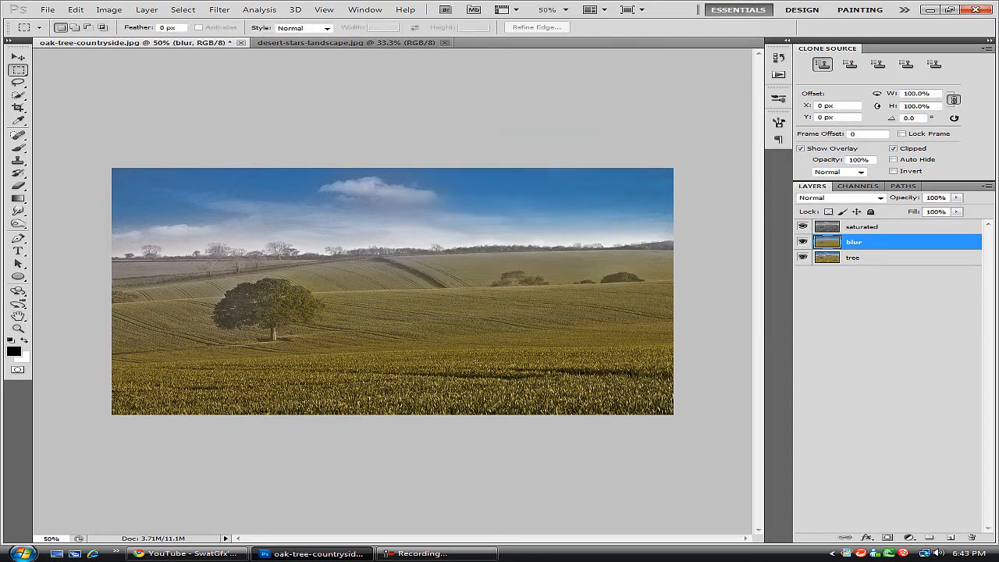
left_click(880, 198)
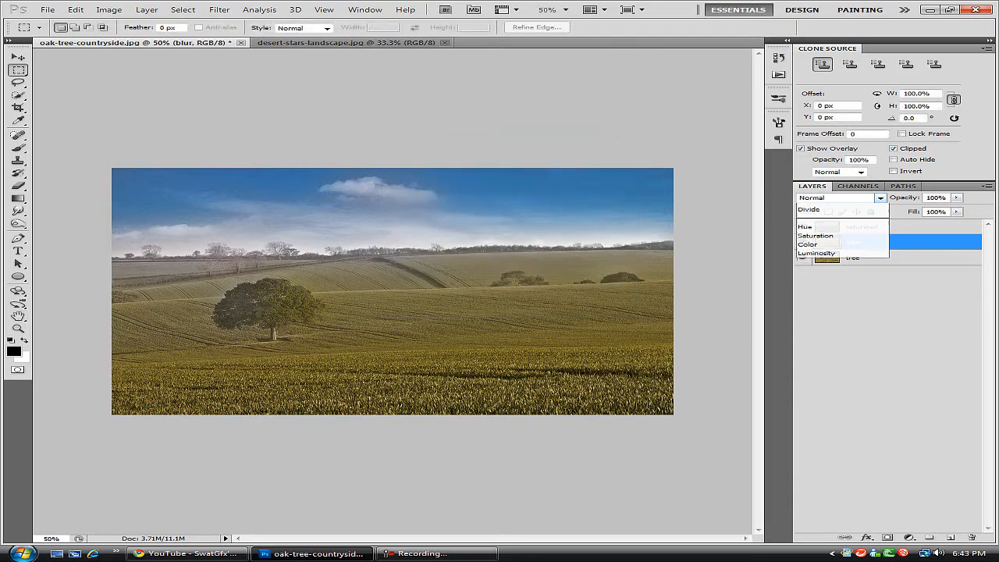
left_click(841, 348)
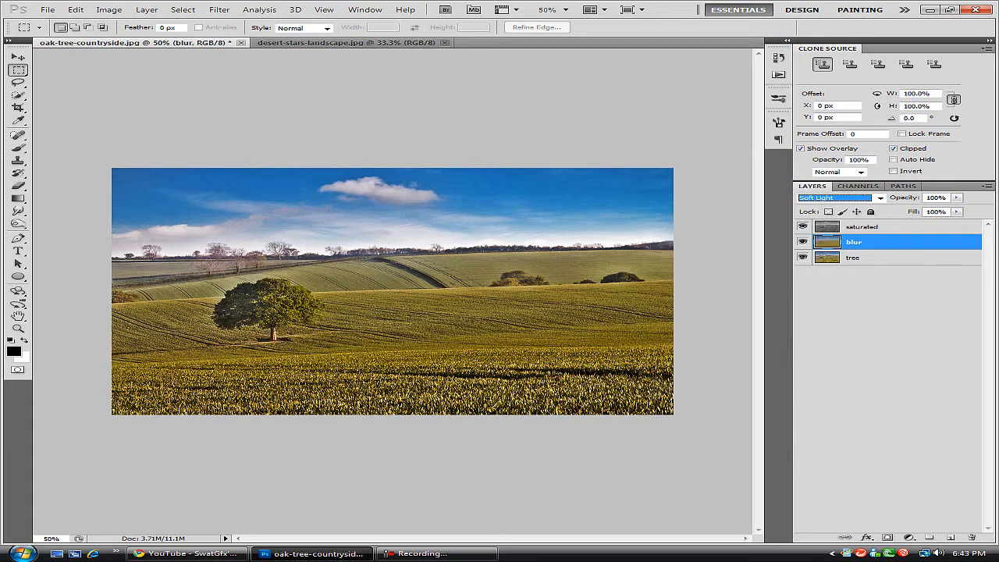
Step: With the saturated layer active, draw a rectangular selection just inside the image edges and invert it to select the border
left_click(865, 226)
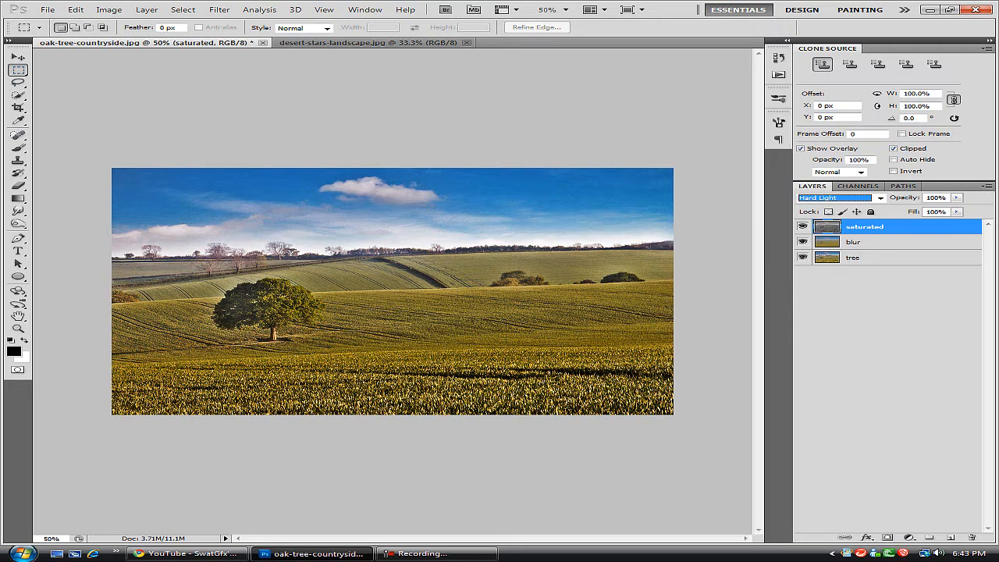
left_click_drag(122, 174, 680, 363)
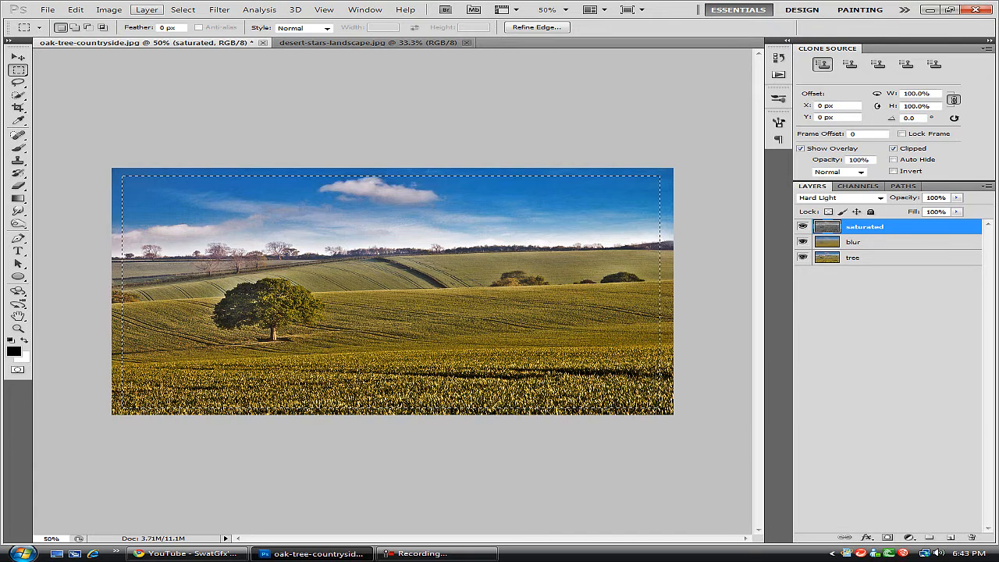
left_click(183, 10)
left_click(199, 60)
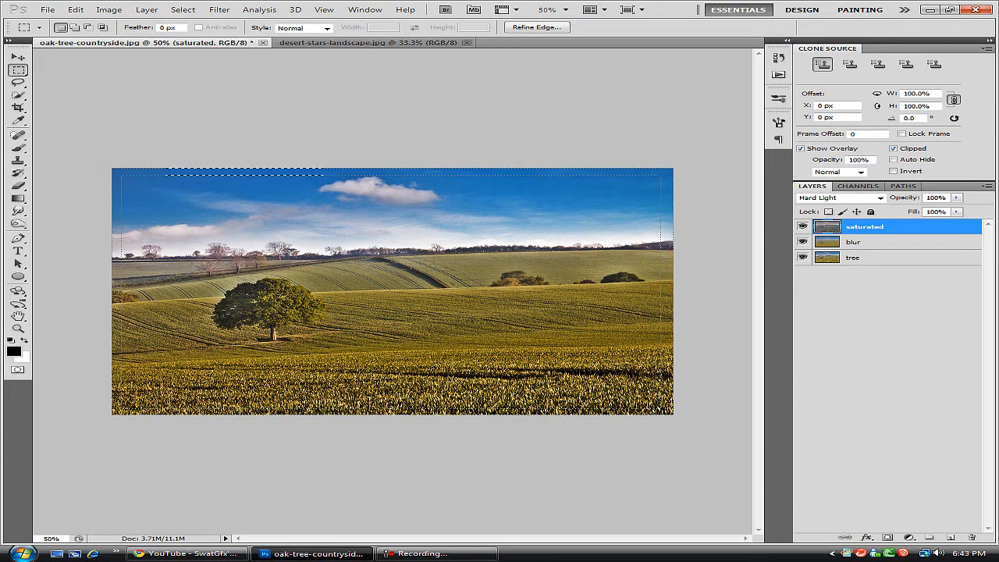
Step: Feather the border selection with a radius of 195 pixels
right_click(399, 328)
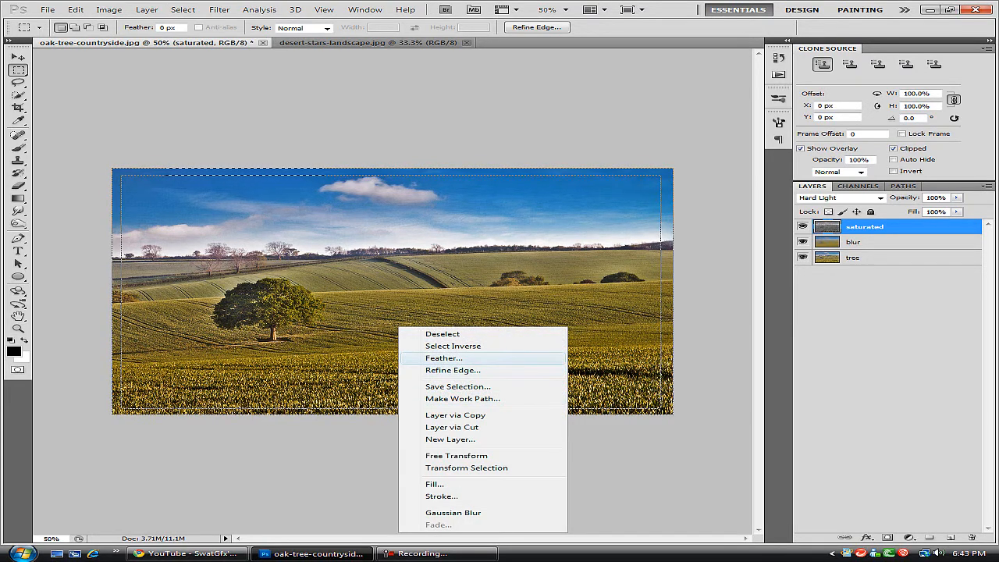
left_click(444, 357)
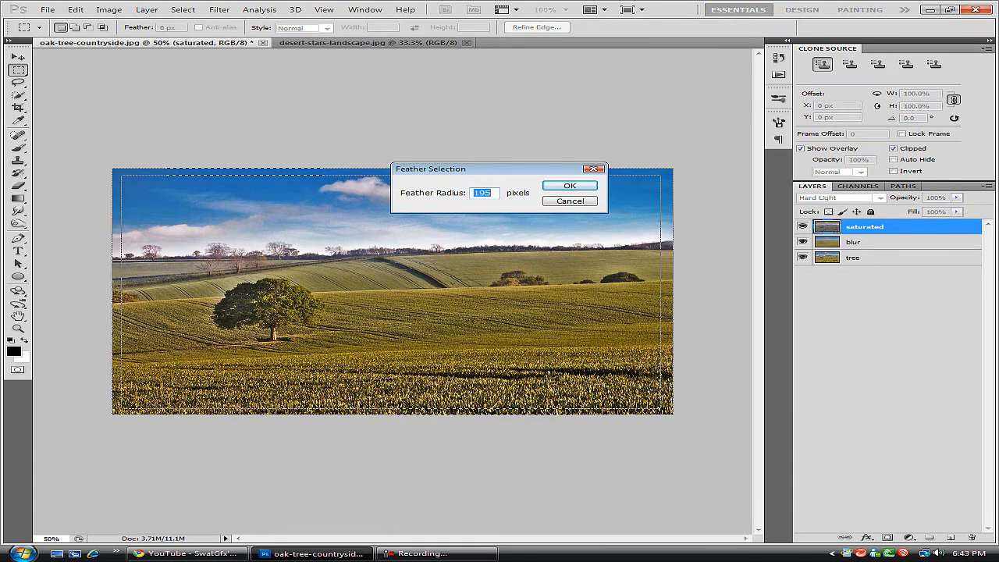
left_click_drag(515, 178, 581, 220)
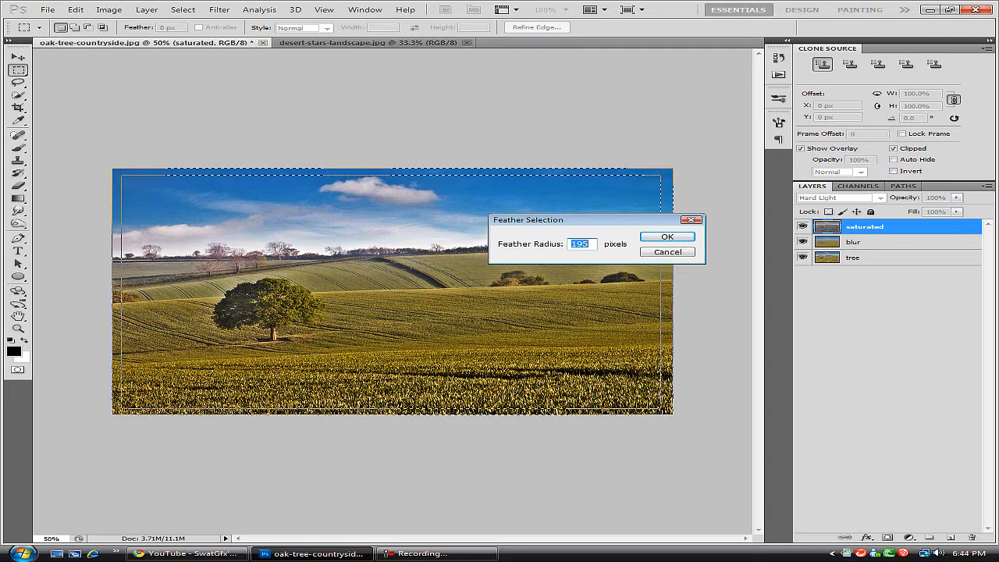
key("Return")
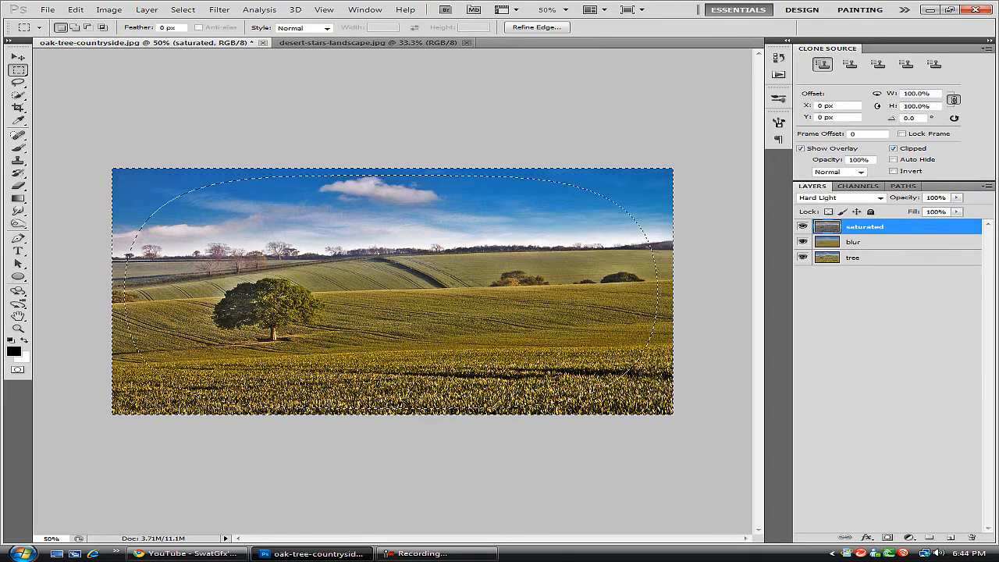
Step: Add a new layer on top, fill the feathered border selection with black at 100% opacity, and deselect
left_click(951, 538)
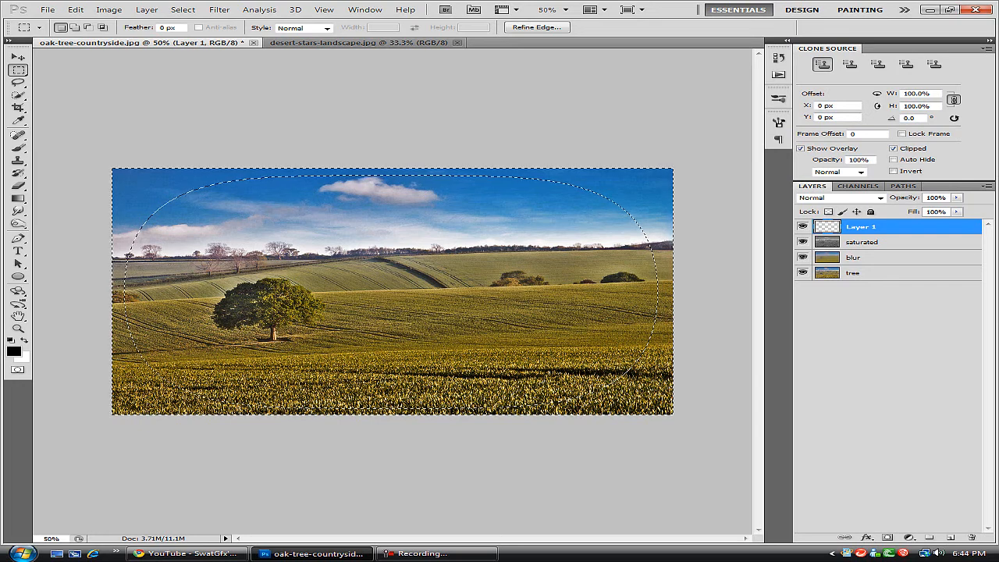
left_click(387, 382)
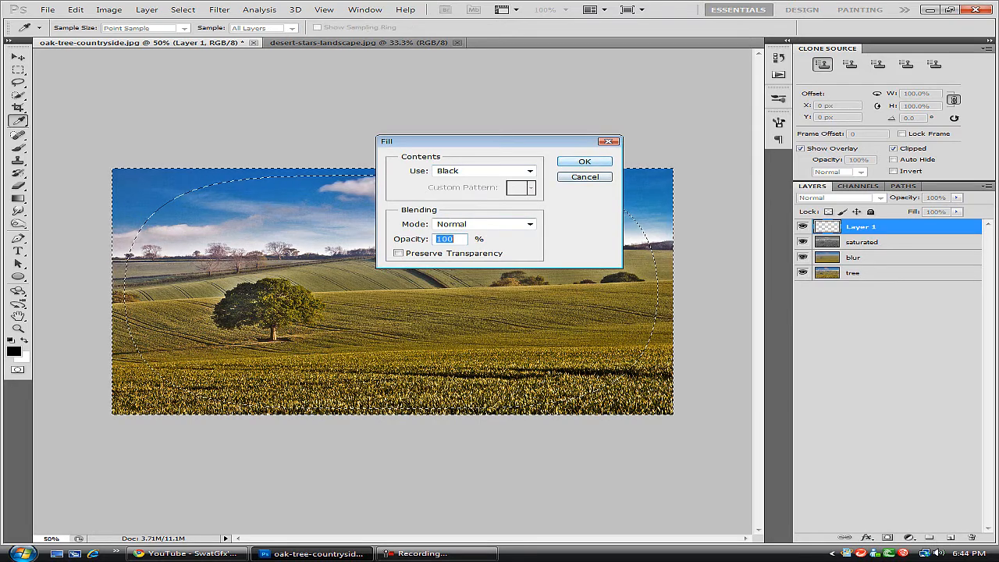
left_click(585, 161)
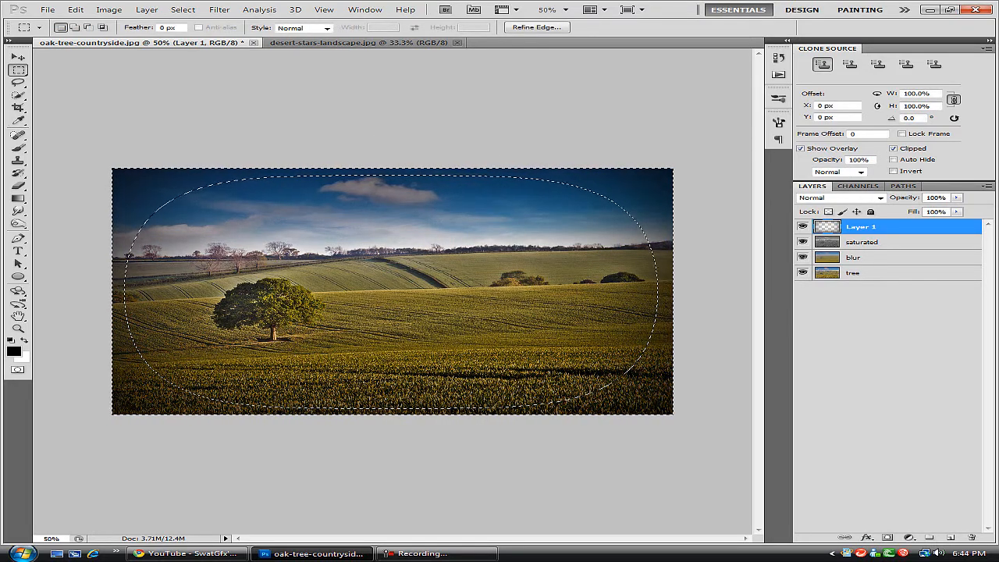
key("ctrl+d")
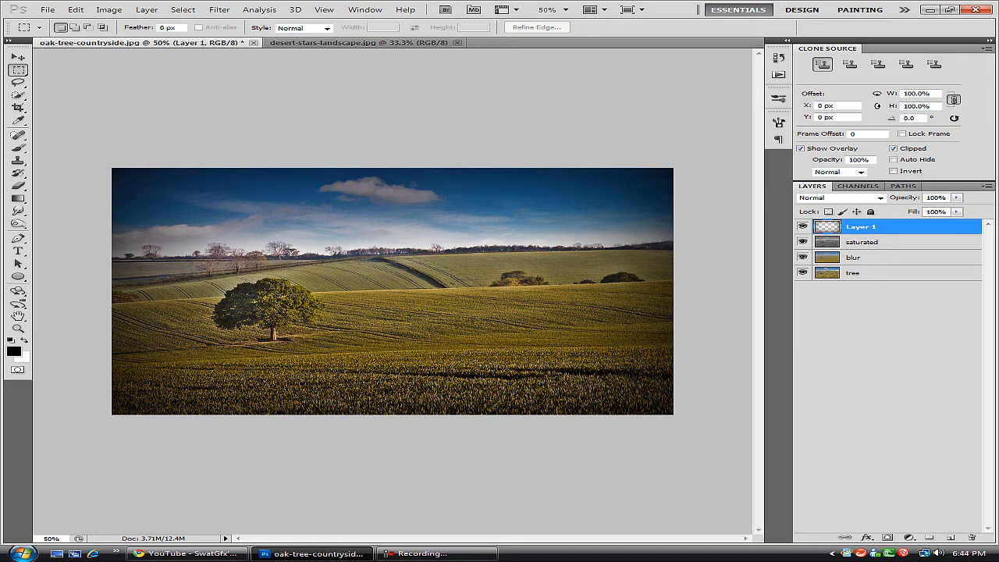
Step: Lower the opacity of the black vignette layer to 46%
left_click(957, 198)
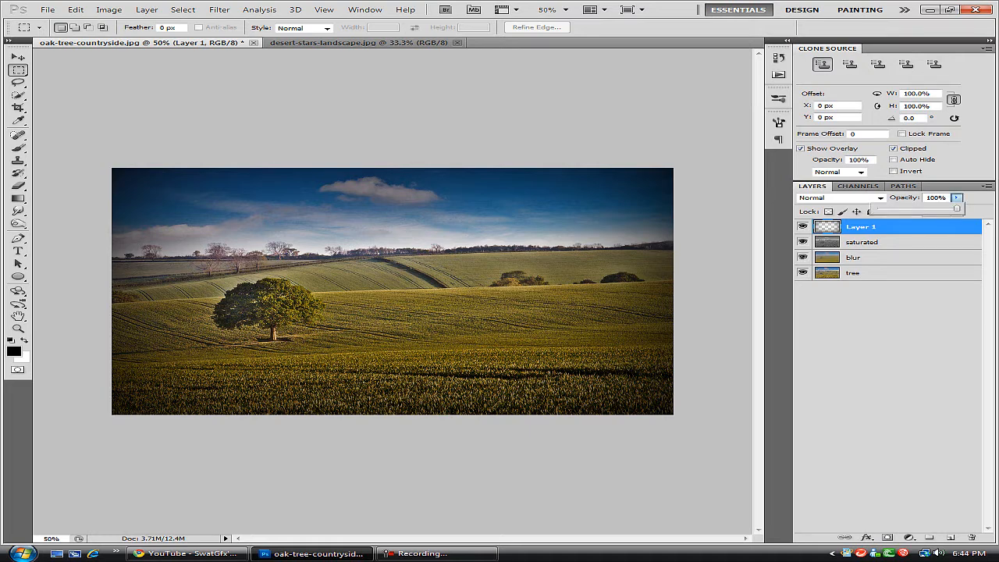
left_click_drag(957, 208, 914, 209)
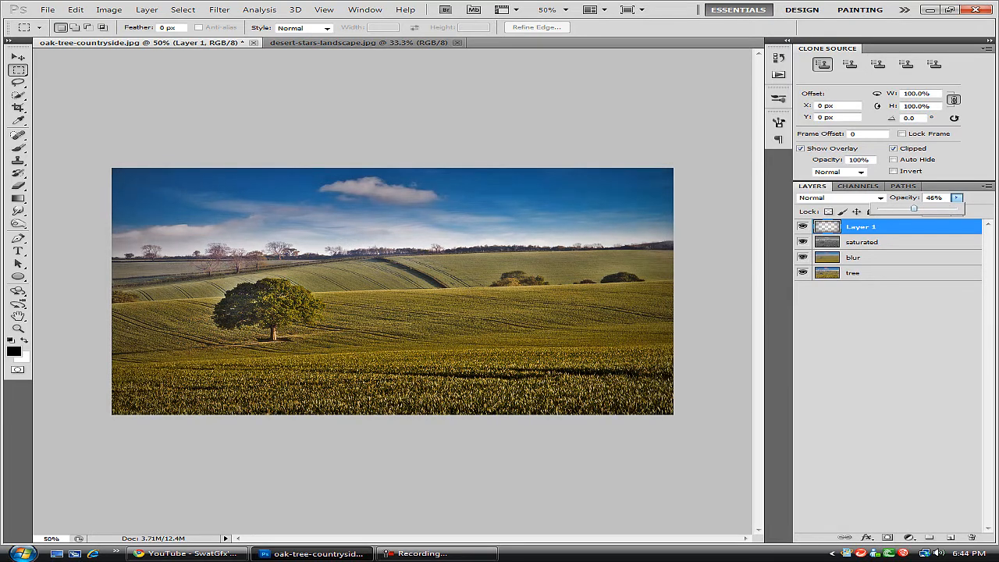
left_click(887, 328)
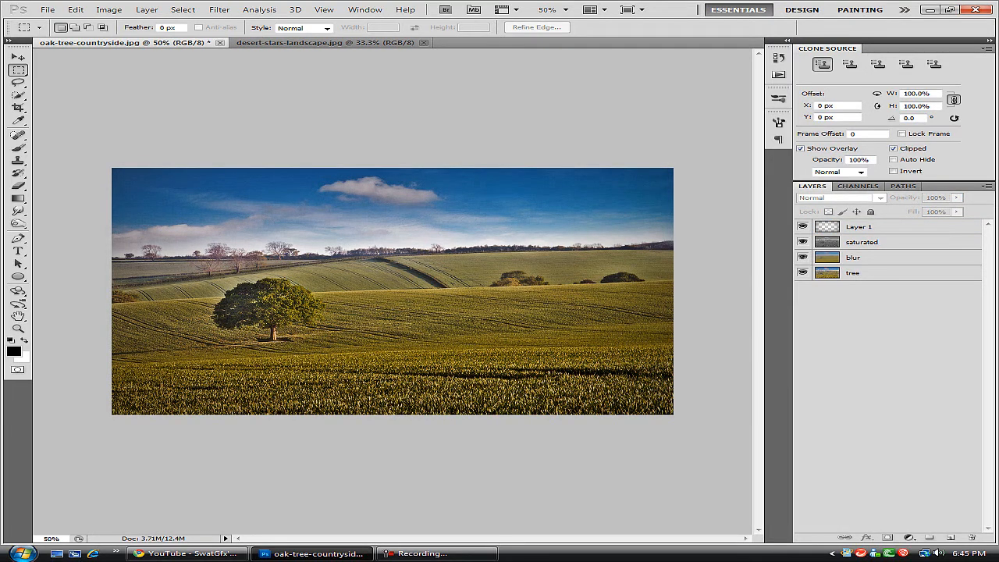